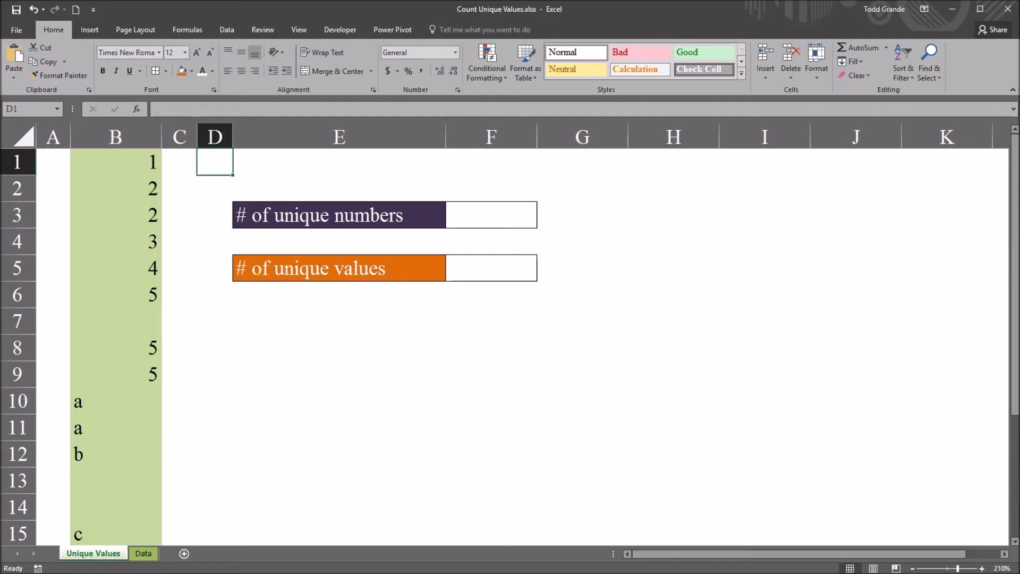
Step: Inspect the list in B1:B15: numbers in B1:B9, blank cells, and text entries further down
{"action": "left_click_drag", "start_coordinate": [116, 162], "coordinate": [116, 536]}
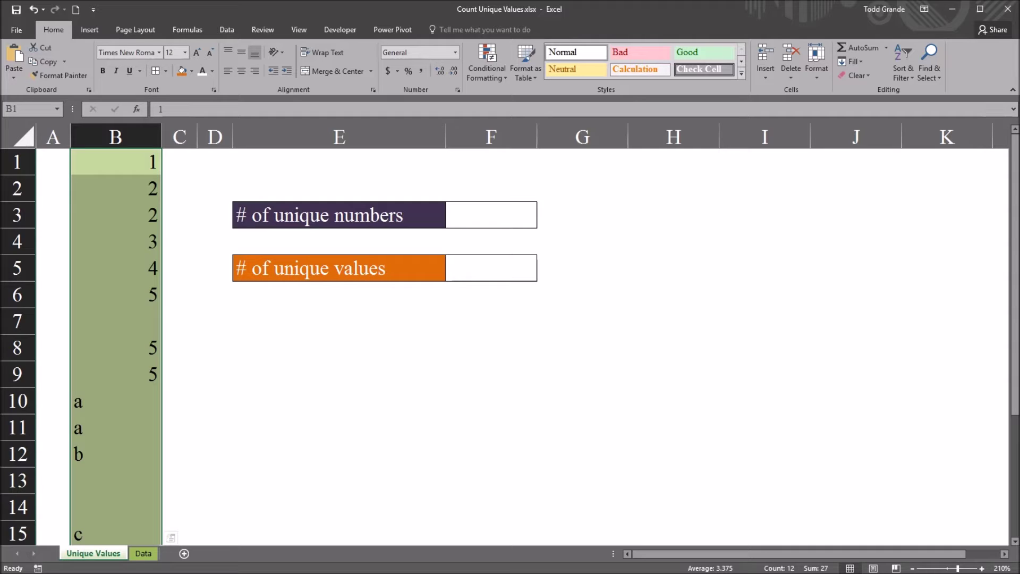
{"action": "left_click", "coordinate": [115, 162]}
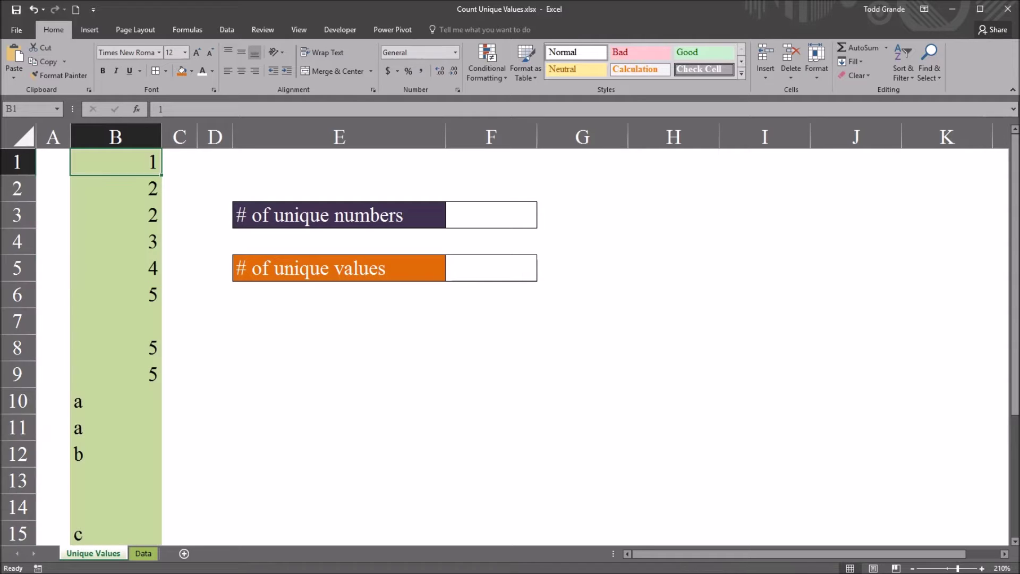
{"action": "left_click_drag", "start_coordinate": [115, 162], "coordinate": [116, 295]}
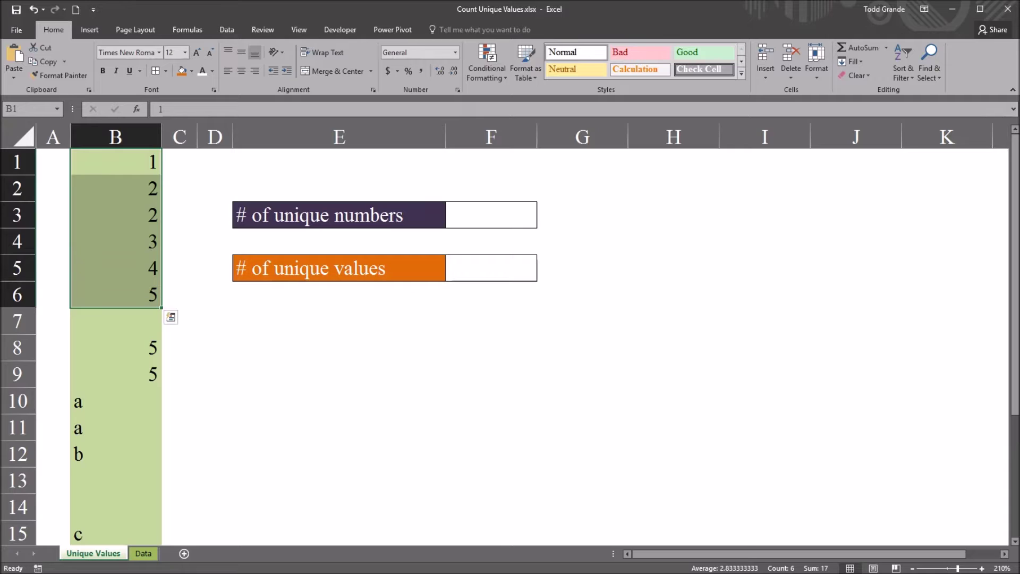
{"action": "left_click", "coordinate": [115, 321]}
{"action": "left_click_drag", "start_coordinate": [115, 480], "coordinate": [115, 507]}
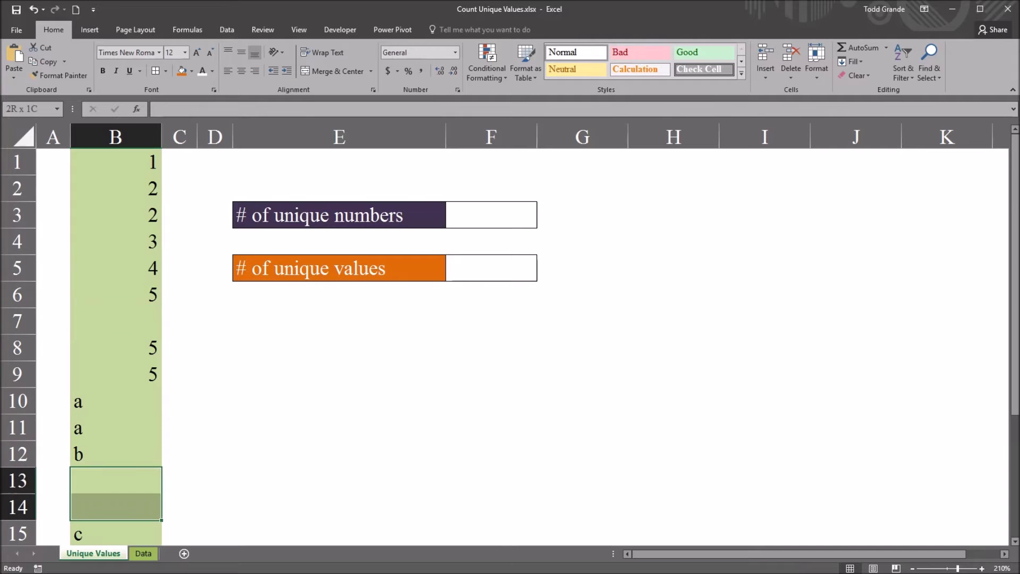
{"action": "mouse_move", "coordinate": [115, 401]}
{"action": "left_mouse_down"}
{"action": "mouse_move", "coordinate": [116, 534]}
{"action": "mouse_move", "coordinate": [115, 401]}
{"action": "left_mouse_up"}
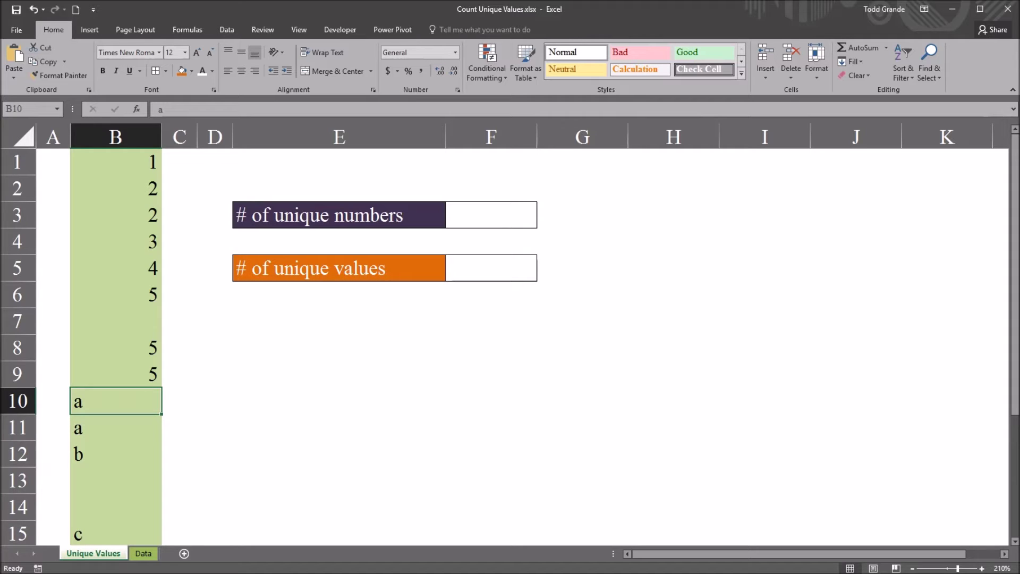
{"action": "left_click_drag", "start_coordinate": [115, 161], "coordinate": [115, 374]}
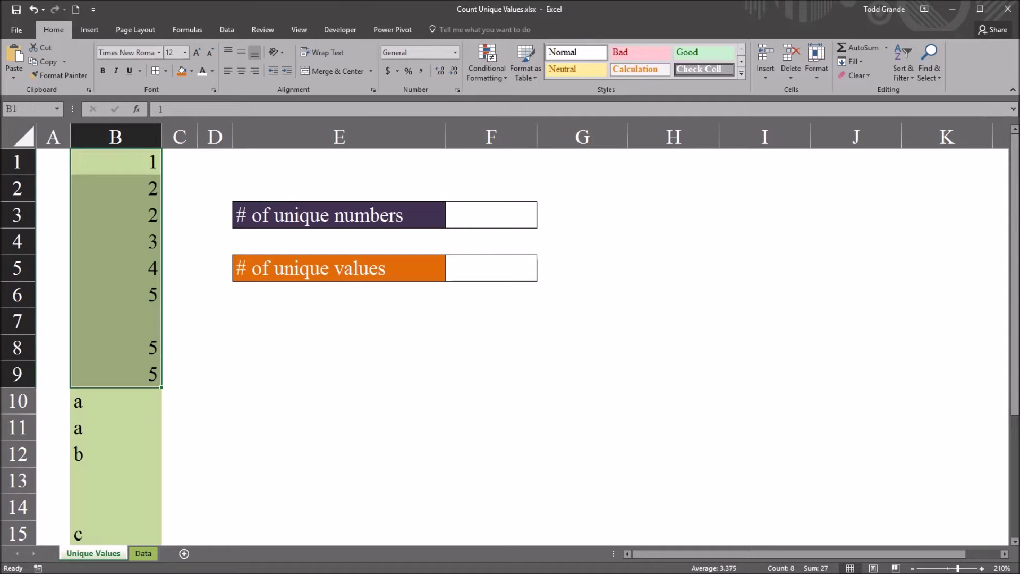
Step: Start F3's formula as =SUMPRODUCT(IF(FREQUENCY( using AutoComplete
{"action": "left_click", "coordinate": [491, 215]}
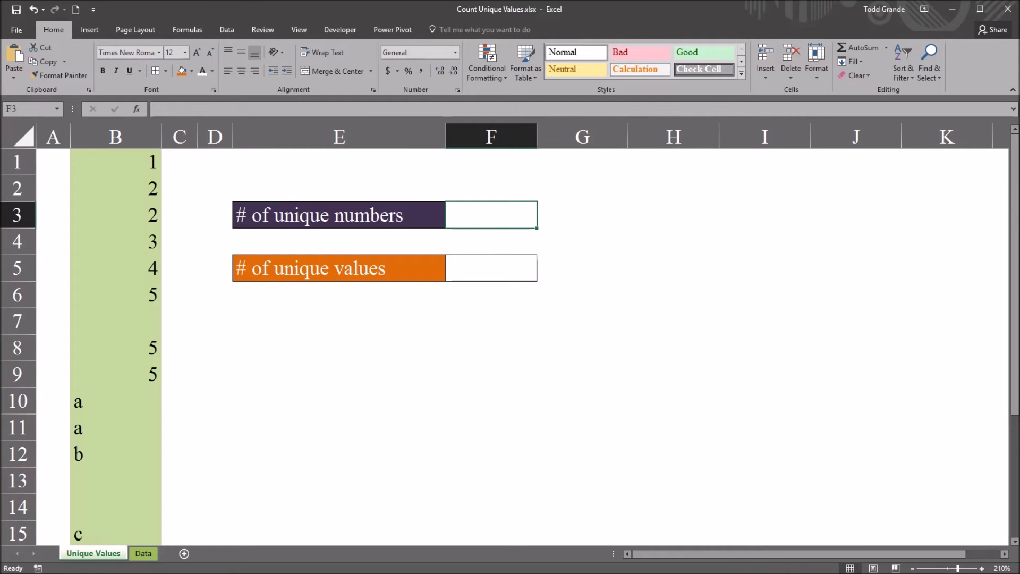
{"action": "type", "text": "="}
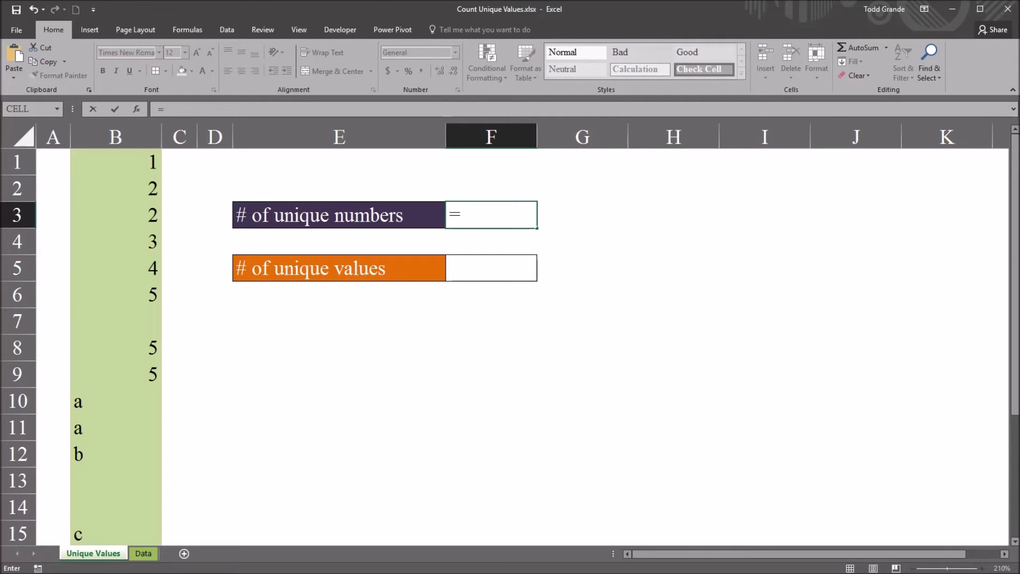
{"action": "type", "text": "sump"}
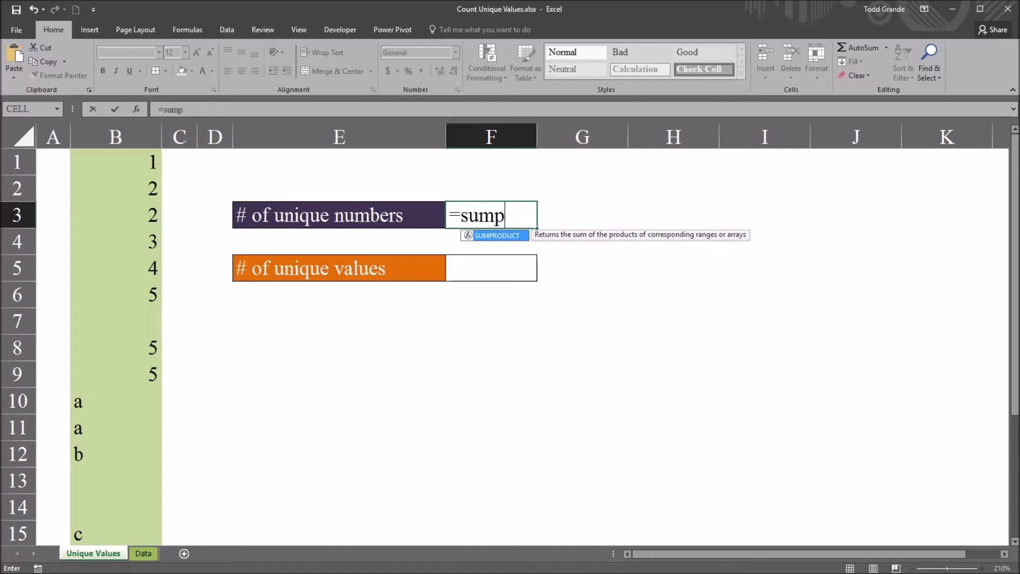
{"action": "key", "text": "Tab"}
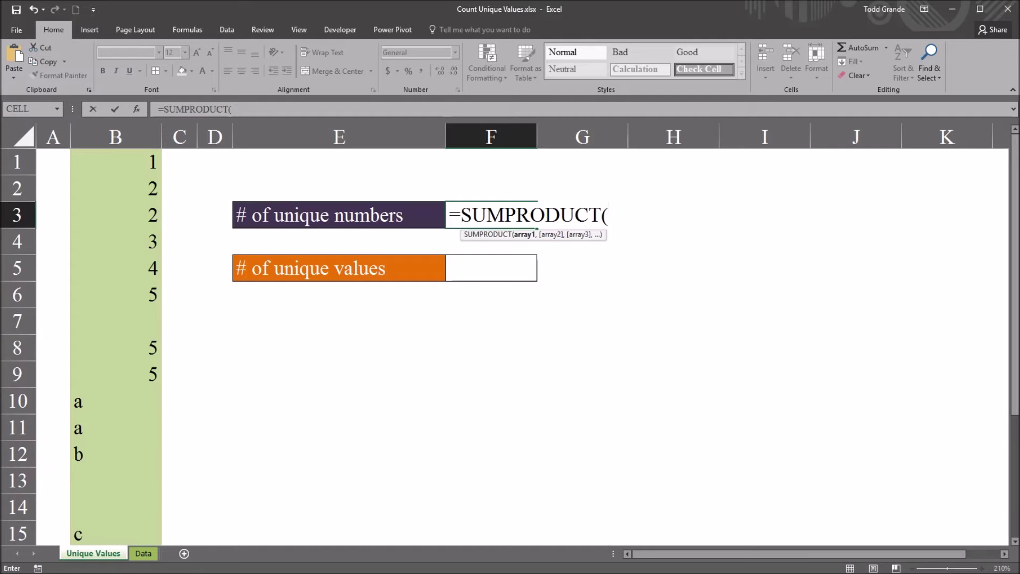
{"action": "key", "text": "F2"}
{"action": "type", "text": "IF"}
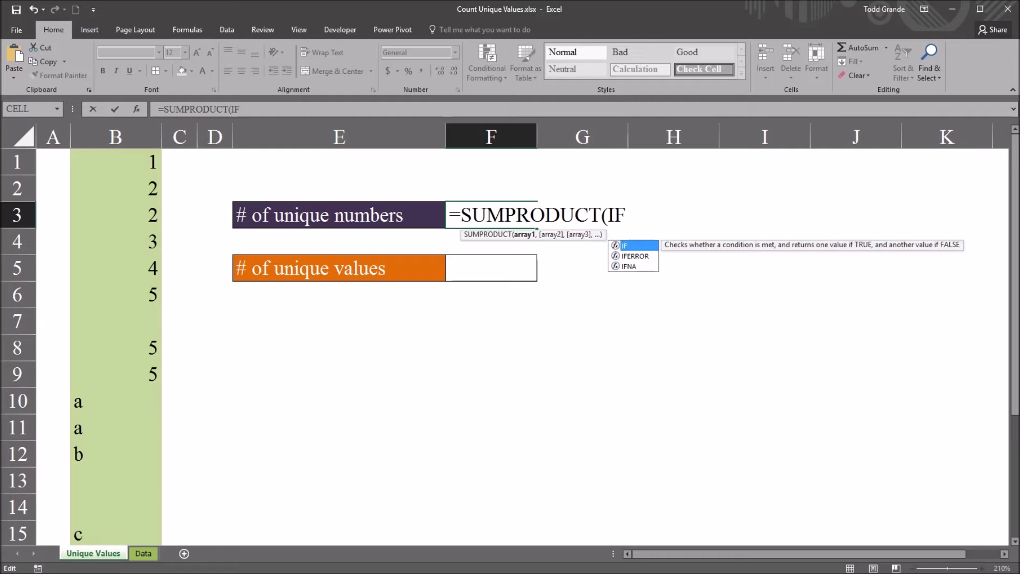
{"action": "type", "text": "("}
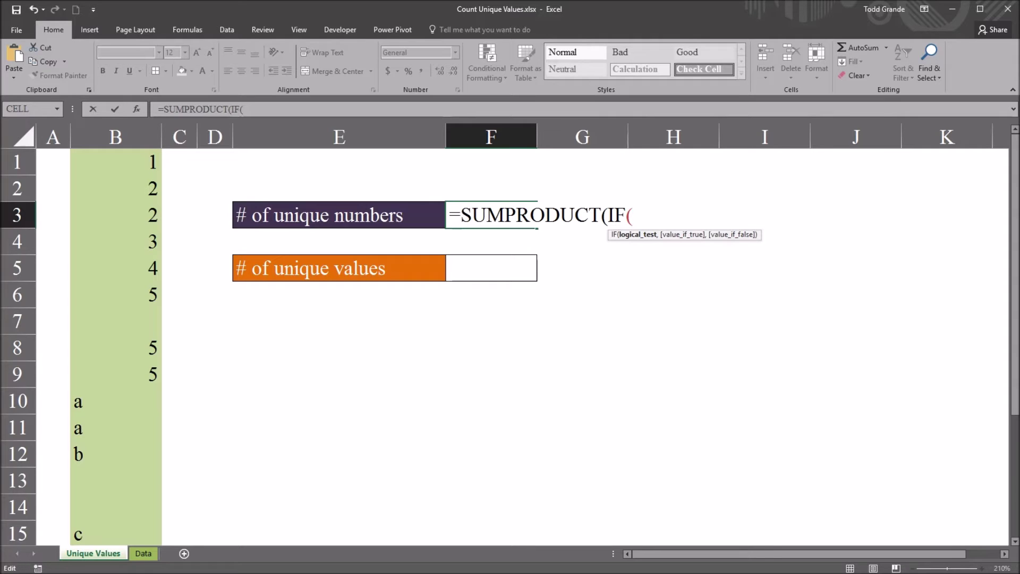
{"action": "type", "text": "Fr"}
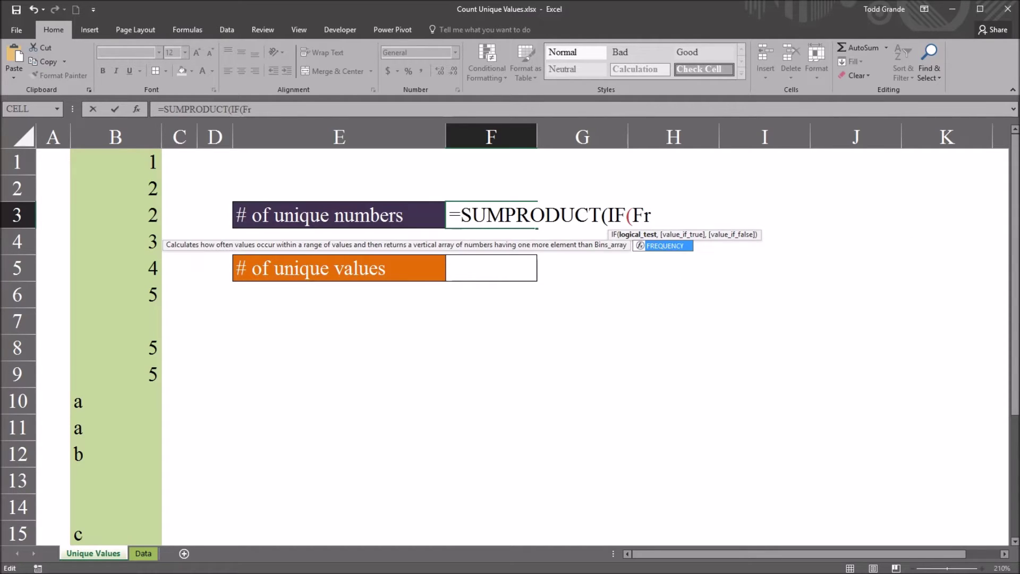
{"action": "key", "text": "Tab"}
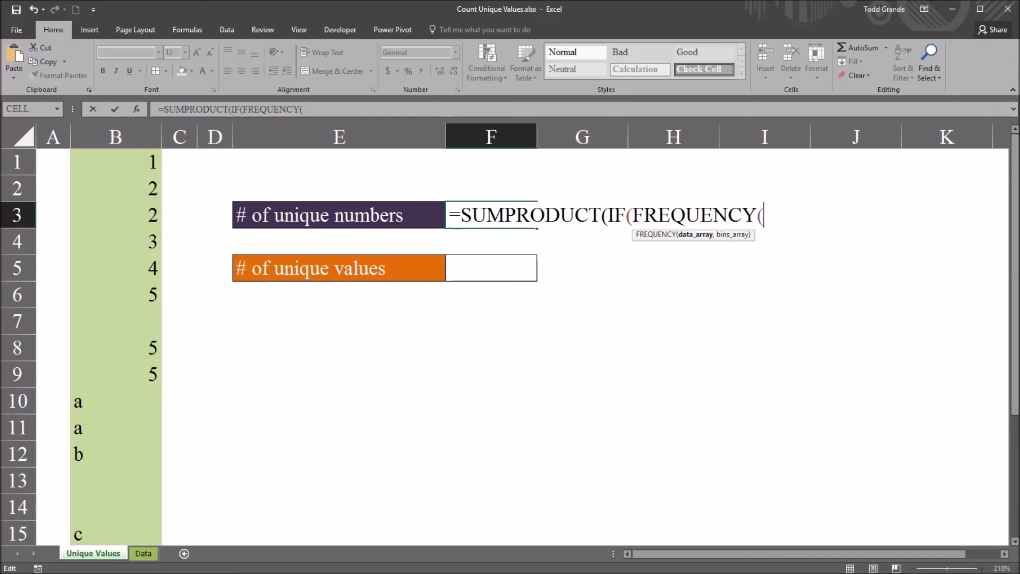
Step: Complete and enter F3 as =SUMPRODUCT(IF(FREQUENCY(B1:B15,B1:B15)>0,1))
{"action": "left_click_drag", "start_coordinate": [149, 161], "coordinate": [154, 534]}
{"action": "type", "text": ","}
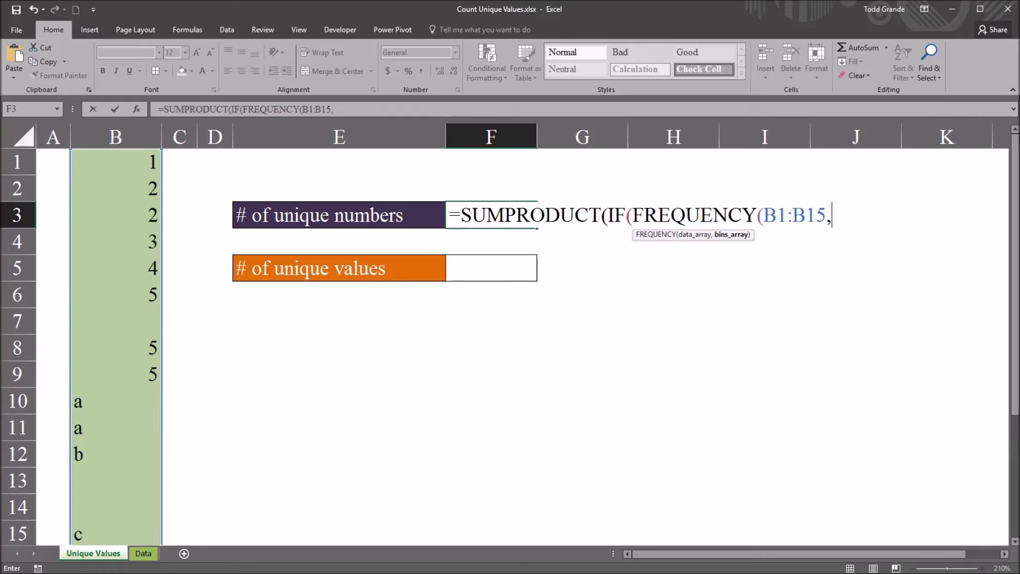
{"action": "left_click_drag", "start_coordinate": [154, 162], "coordinate": [154, 534]}
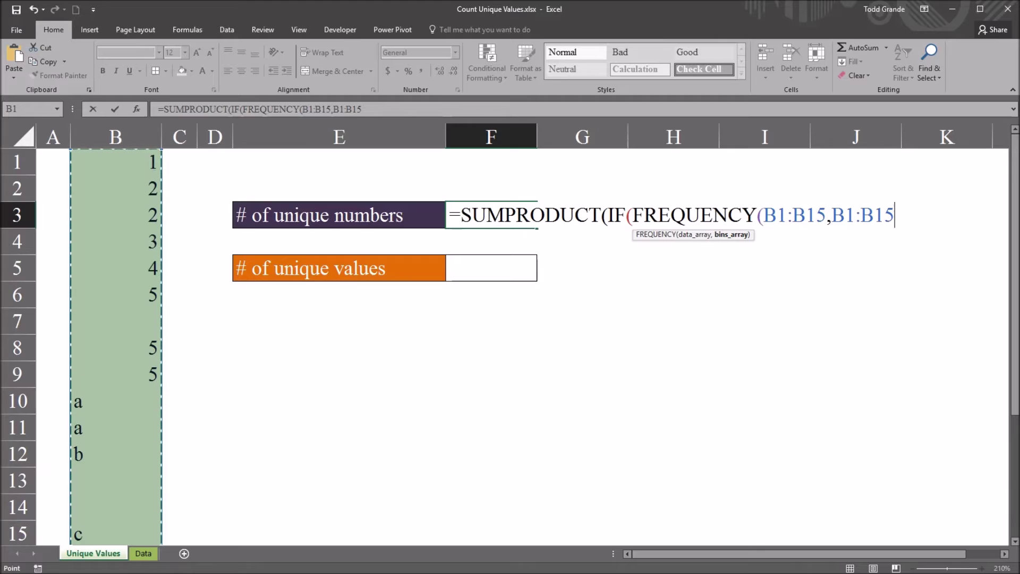
{"action": "type", "text": ")"}
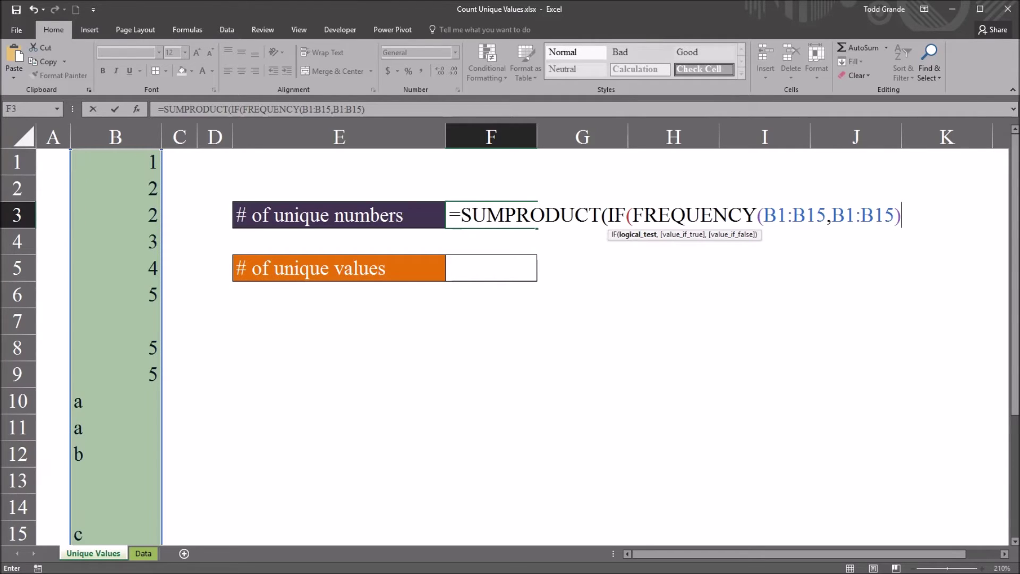
{"action": "type", "text": ">0,"}
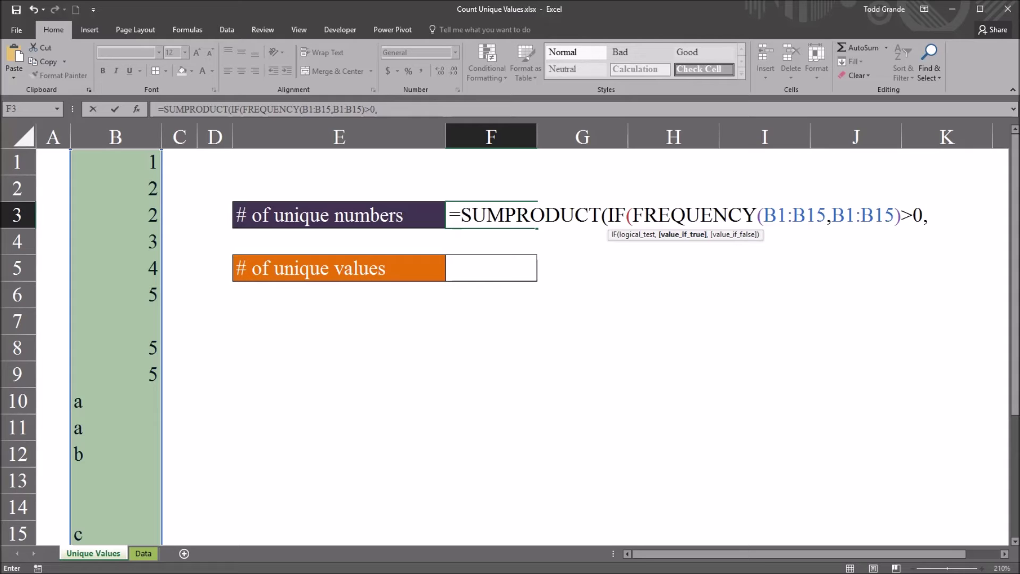
{"action": "type", "text": "1))"}
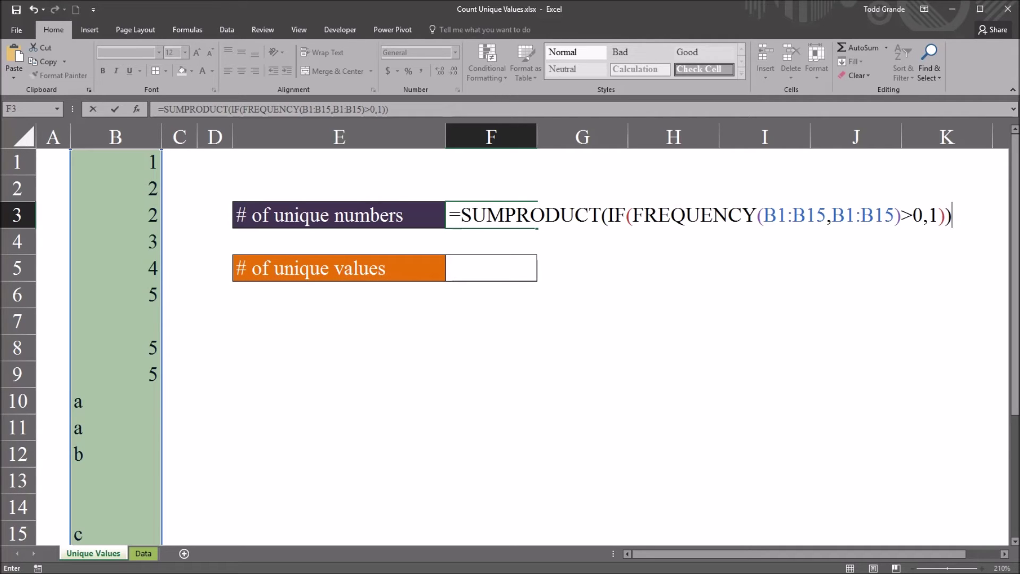
{"action": "key", "text": "Return"}
Step: Verify F3's result of 5 against the distinct numbers 1–5 in B1:B15
{"action": "left_click", "coordinate": [491, 215]}
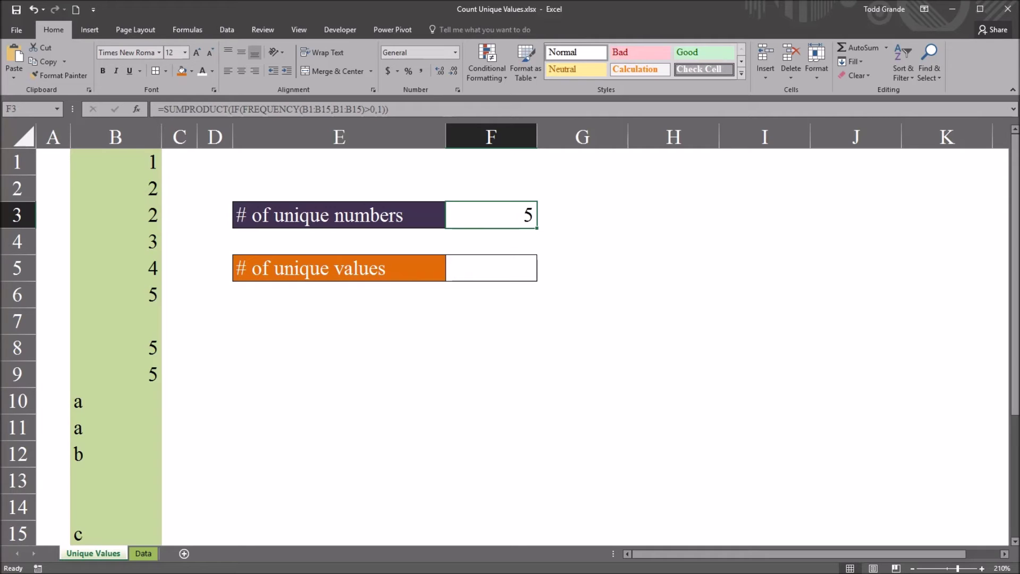
{"action": "left_click", "coordinate": [116, 162]}
{"action": "left_click", "coordinate": [116, 189]}
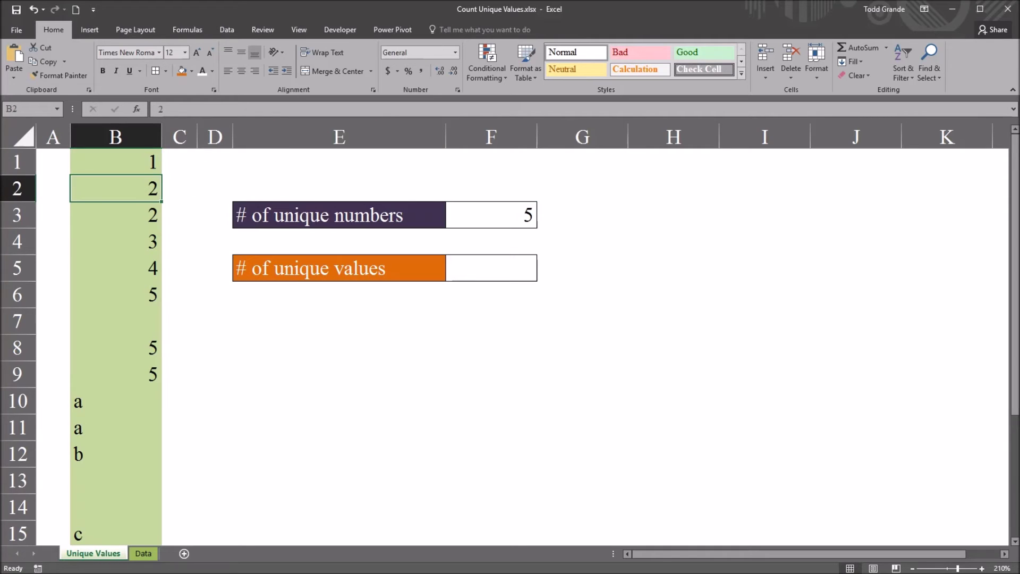
{"action": "left_click", "coordinate": [116, 242]}
{"action": "left_click", "coordinate": [116, 269]}
{"action": "left_click", "coordinate": [115, 295]}
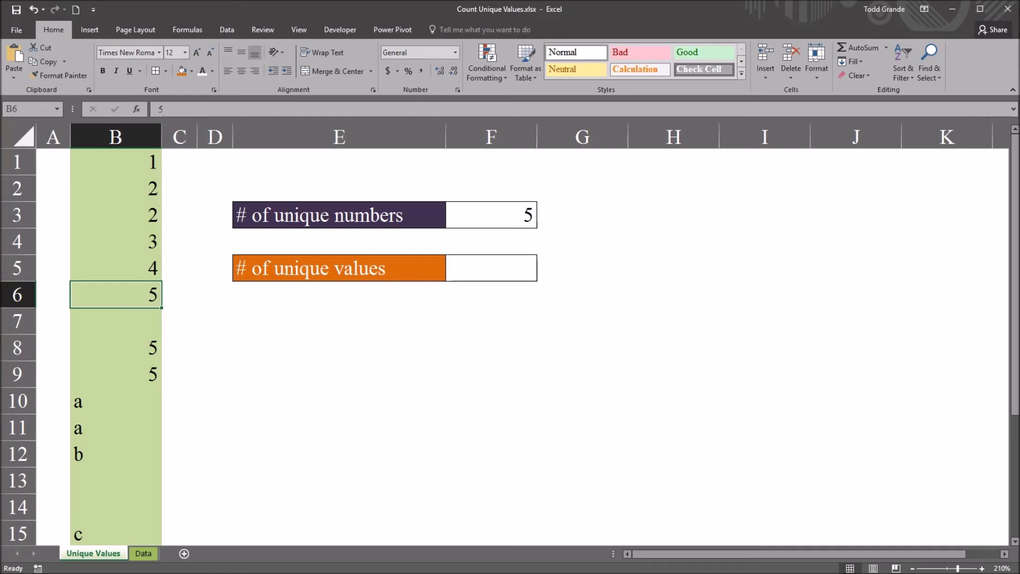
{"action": "left_click_drag", "start_coordinate": [115, 161], "coordinate": [115, 533]}
{"action": "left_click", "coordinate": [491, 269]}
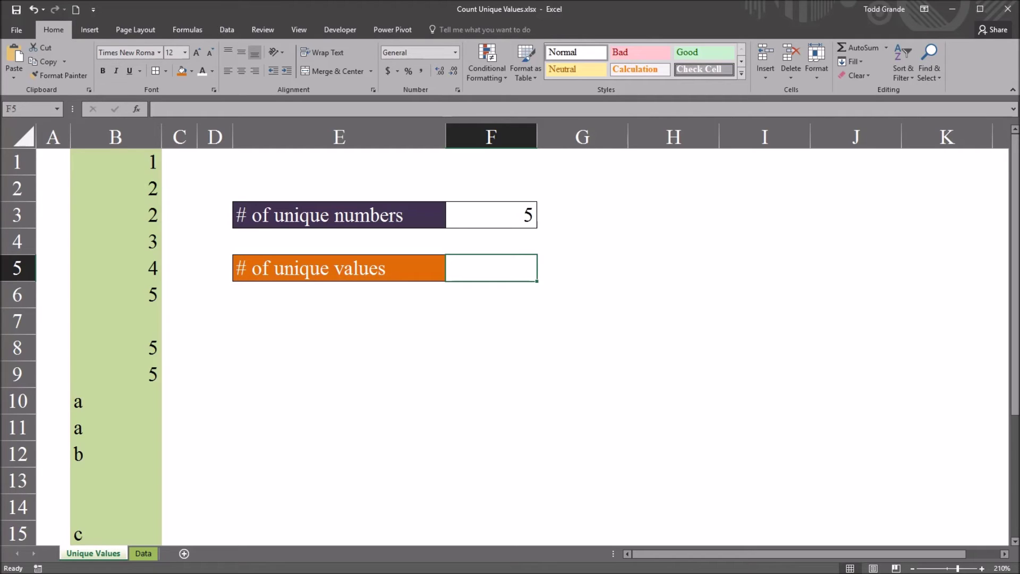
{"action": "left_click", "coordinate": [116, 162]}
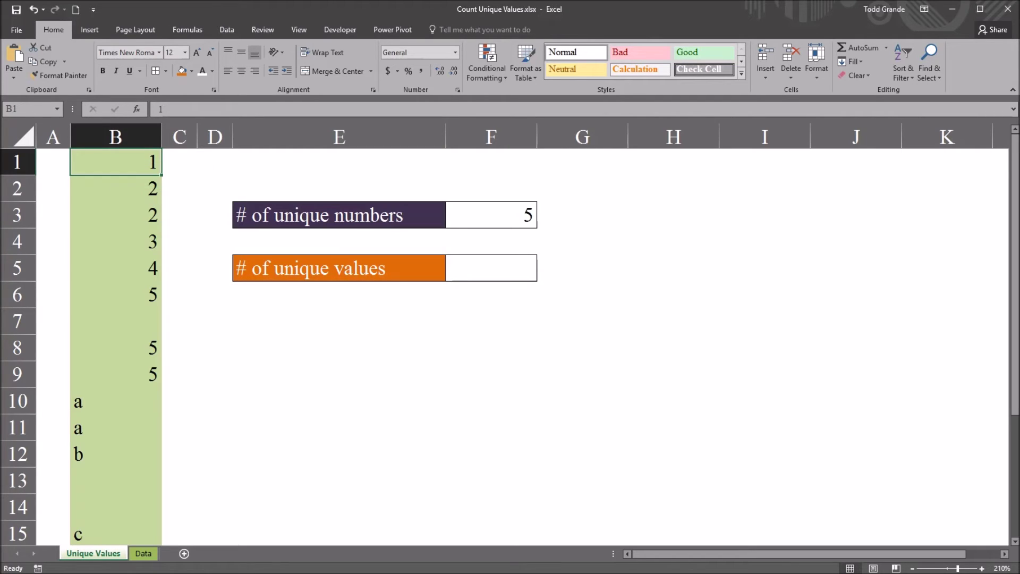
Step: Begin F5's formula with =SUMPRODUCT((
{"action": "left_click_drag", "start_coordinate": [115, 162], "coordinate": [116, 533]}
{"action": "left_click", "coordinate": [490, 268]}
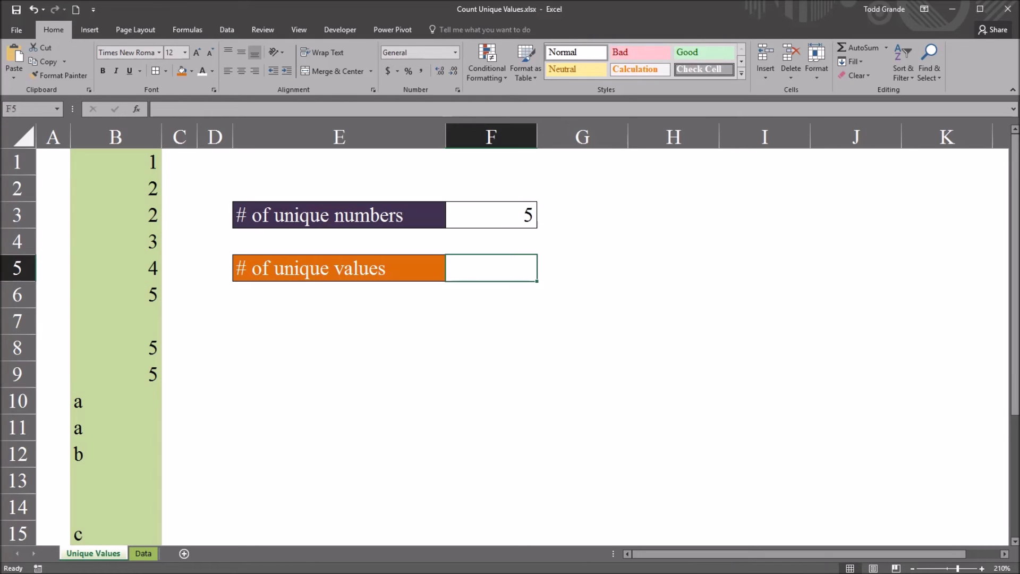
{"action": "type", "text": "="}
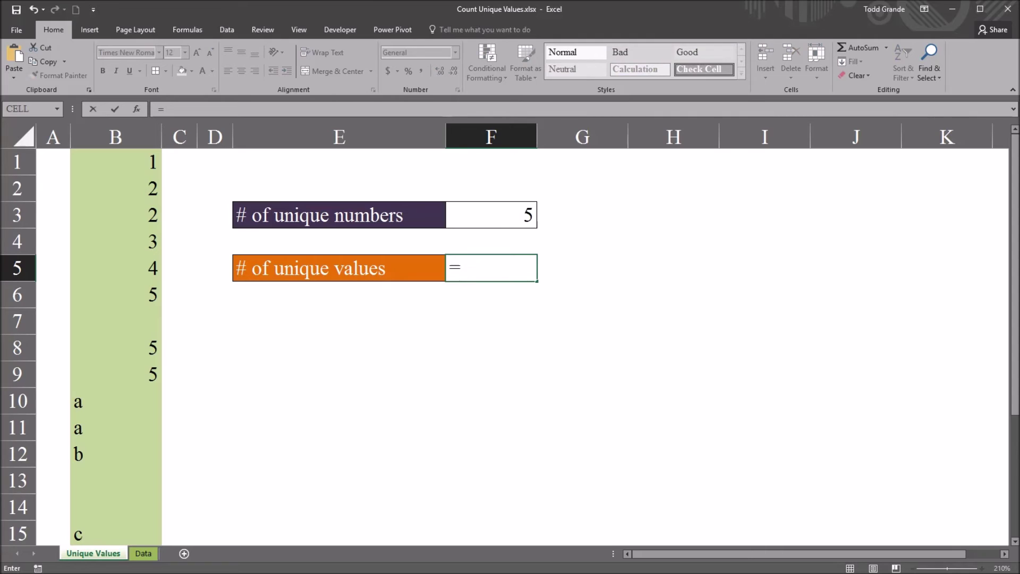
{"action": "type", "text": "sum"}
{"action": "key", "text": "Down"}
{"action": "key", "text": "Down"}
{"action": "key", "text": "Down"}
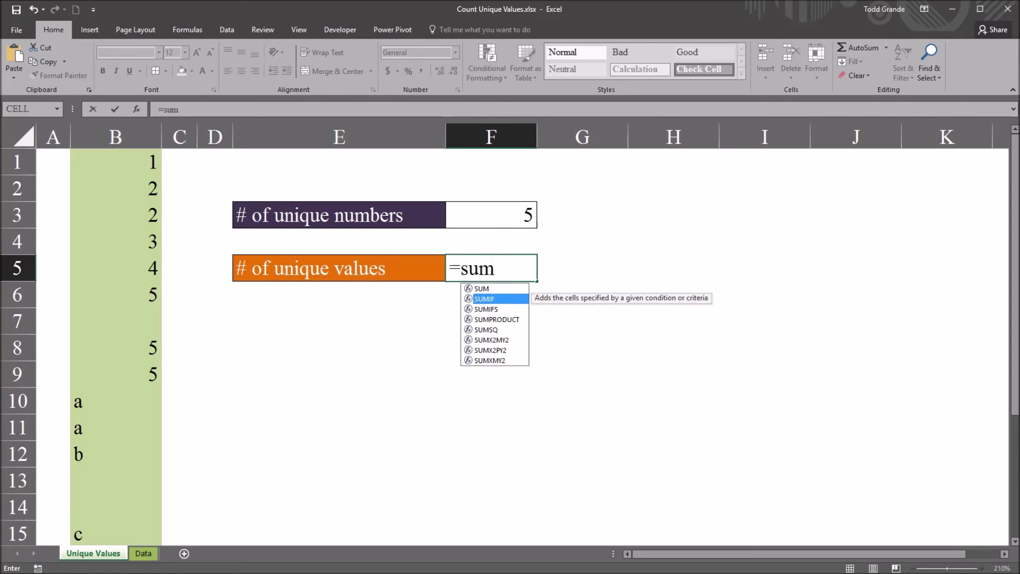
{"action": "key", "text": "Tab"}
{"action": "type", "text": "("}
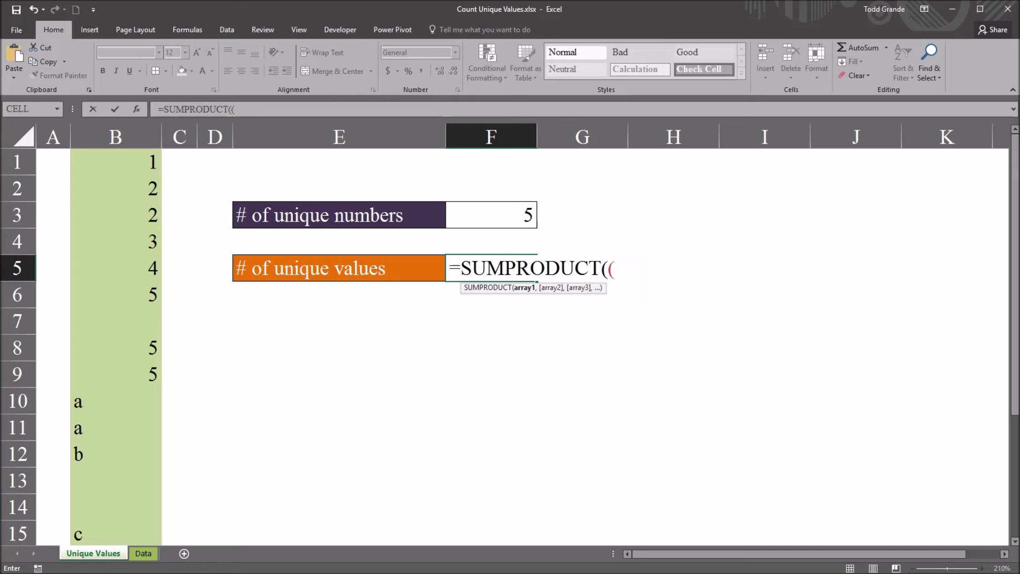
Step: Add the non-blank test B1:B15<>"" divided by COUNTIF( to the F5 formula
{"action": "key", "text": "F2"}
{"action": "left_click_drag", "start_coordinate": [117, 161], "coordinate": [128, 534]}
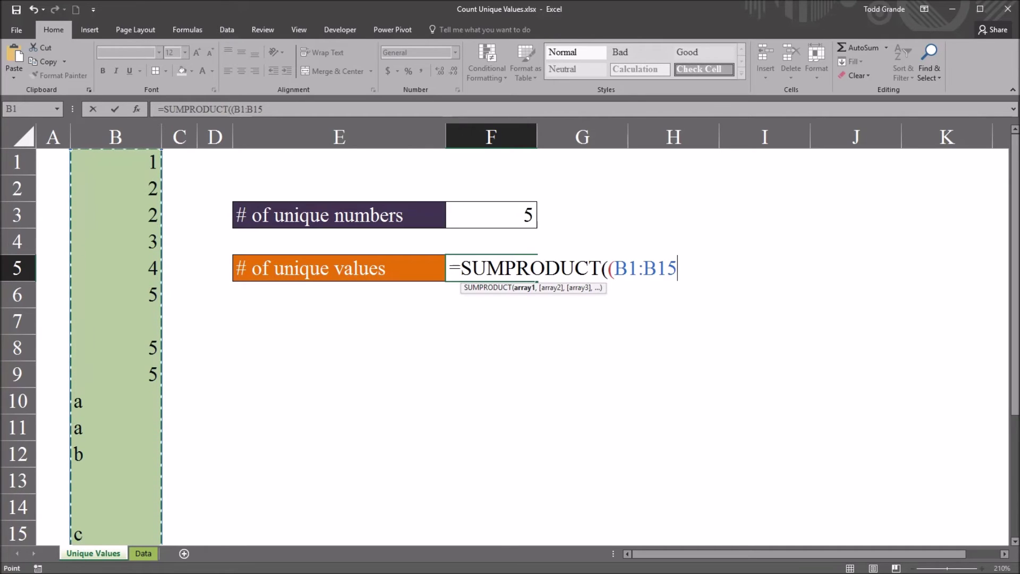
{"action": "type", "text": "<>"}
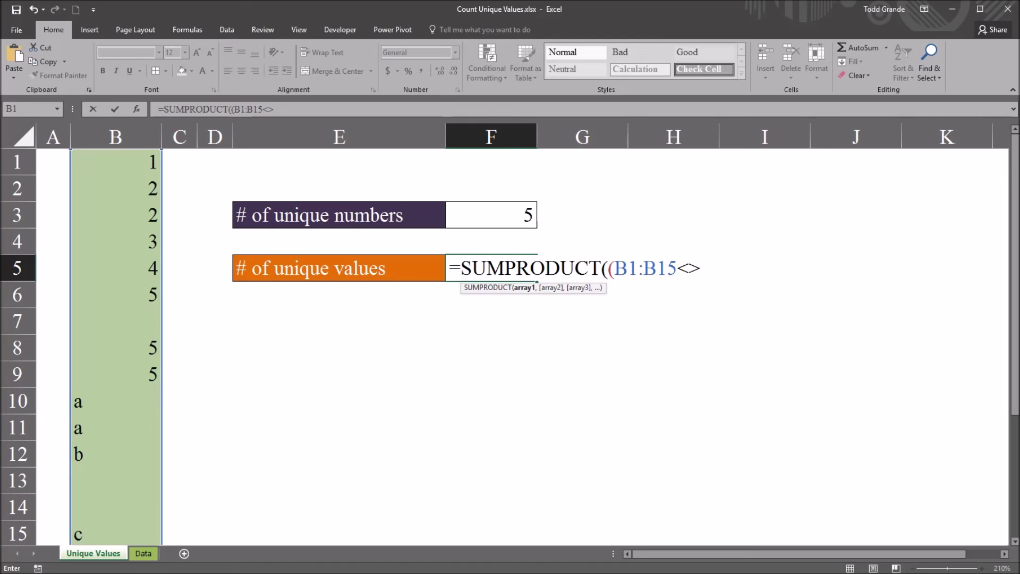
{"action": "type", "text": "\"\""}
{"action": "type", "text": ")/coun"}
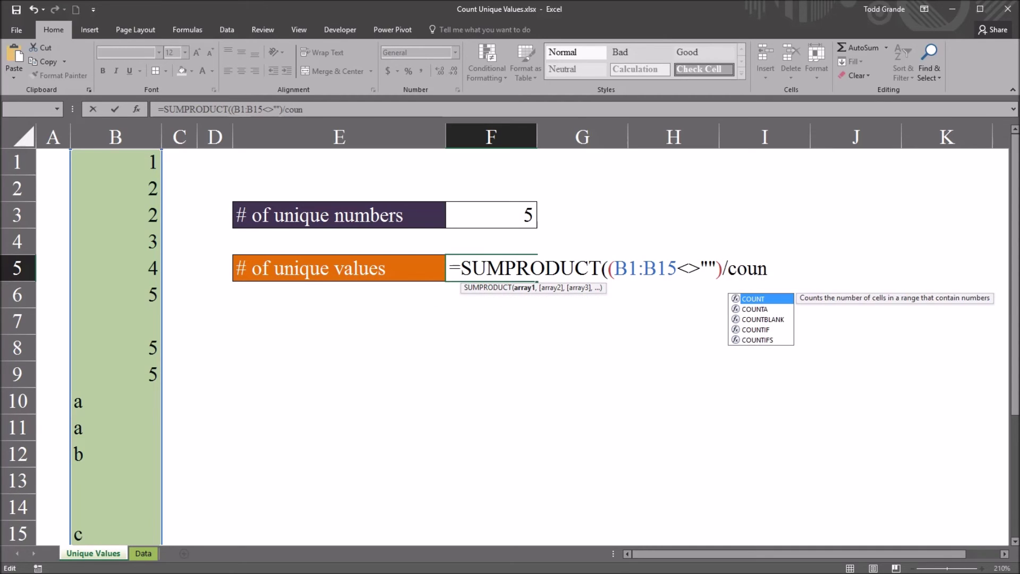
{"action": "key", "text": "Down"}
{"action": "key", "text": "Down"}
{"action": "key", "text": "Down"}
{"action": "key", "text": "Tab"}
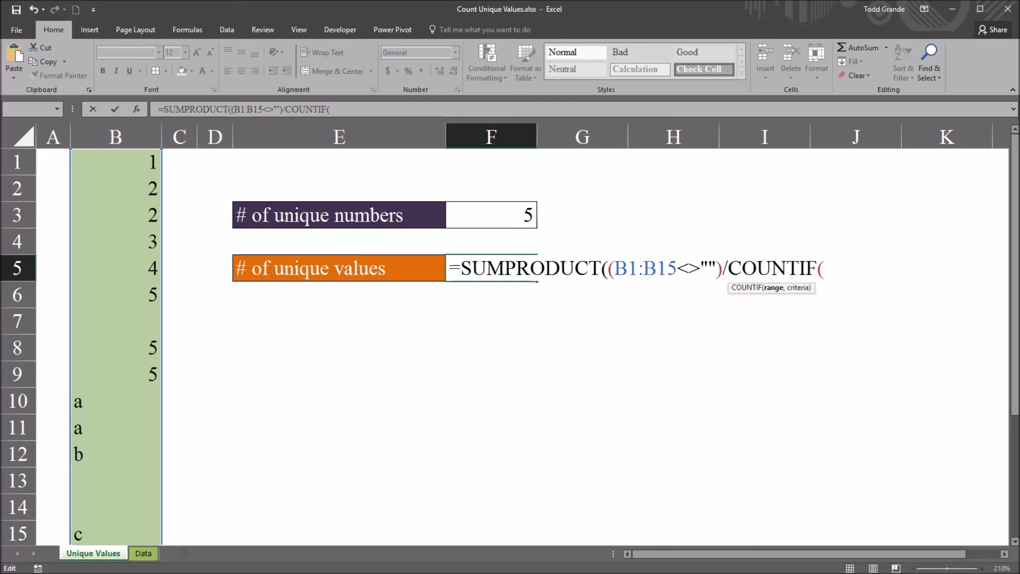
Step: Finish F5 with COUNTIF(B1:B15,B1:B15&"")) and enter it, returning 8
{"action": "left_click_drag", "start_coordinate": [156, 159], "coordinate": [157, 531]}
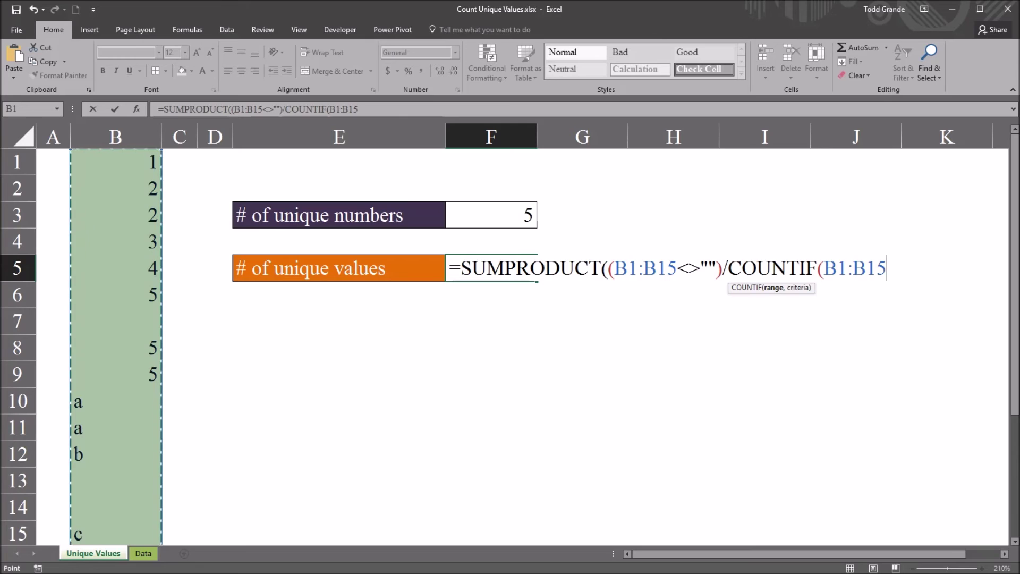
{"action": "type", "text": ","}
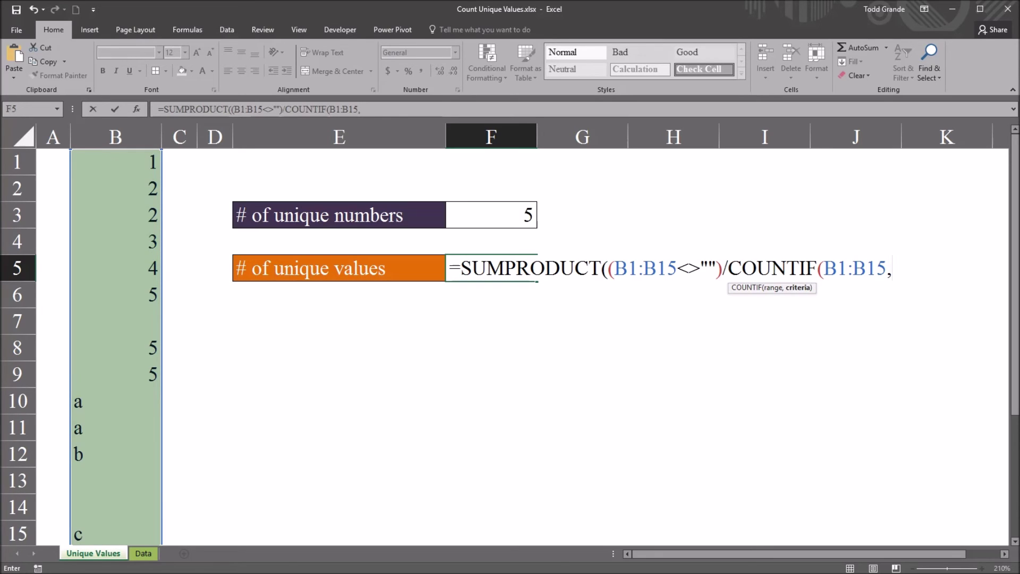
{"action": "left_click_drag", "start_coordinate": [157, 159], "coordinate": [157, 534]}
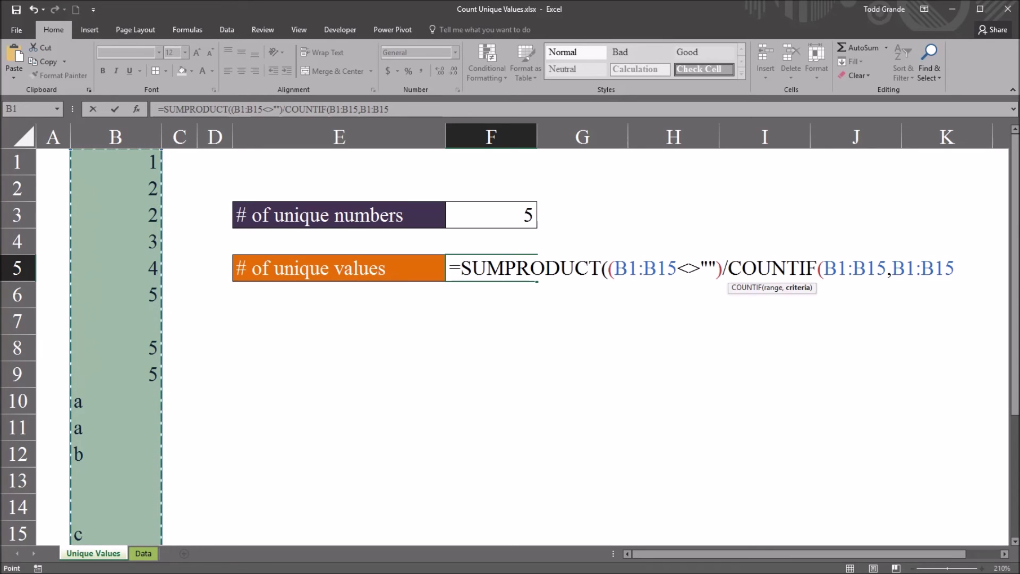
{"action": "type", "text": "&"}
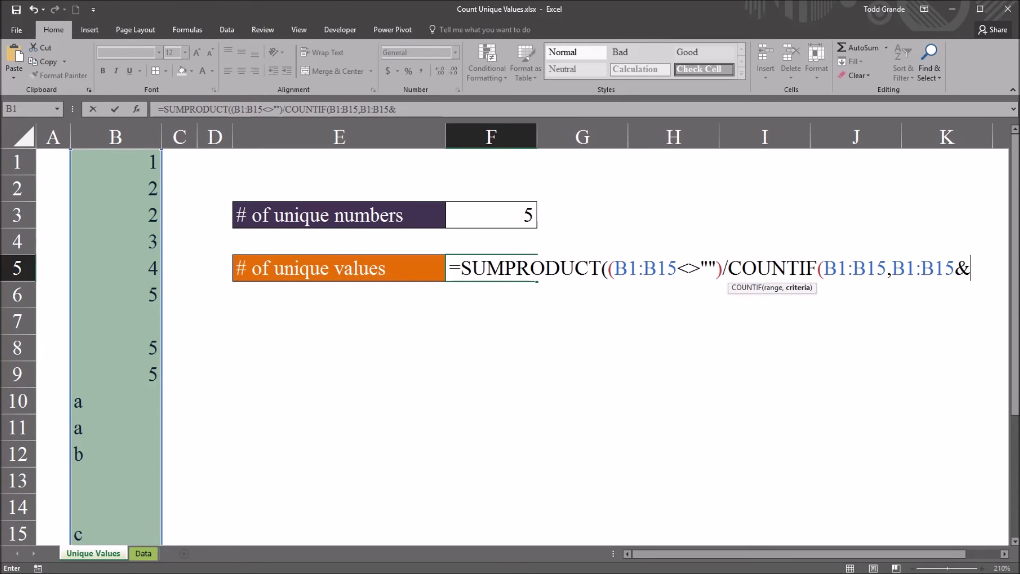
{"action": "type", "text": "\"\"))"}
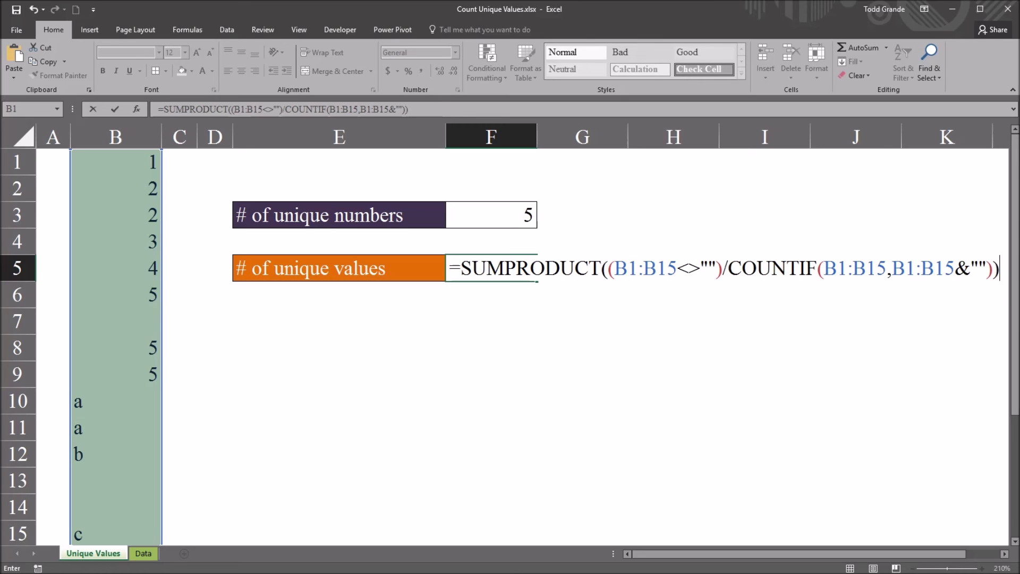
{"action": "key", "text": "Return"}
{"action": "left_click", "coordinate": [491, 268]}
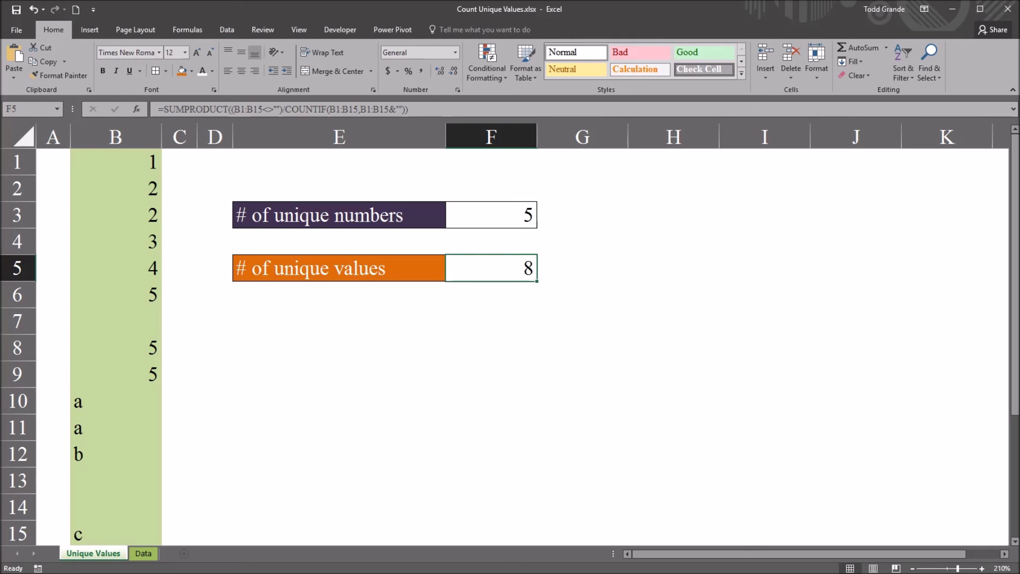
{"action": "left_click", "coordinate": [116, 162]}
{"action": "left_click", "coordinate": [116, 189]}
{"action": "left_click", "coordinate": [116, 242]}
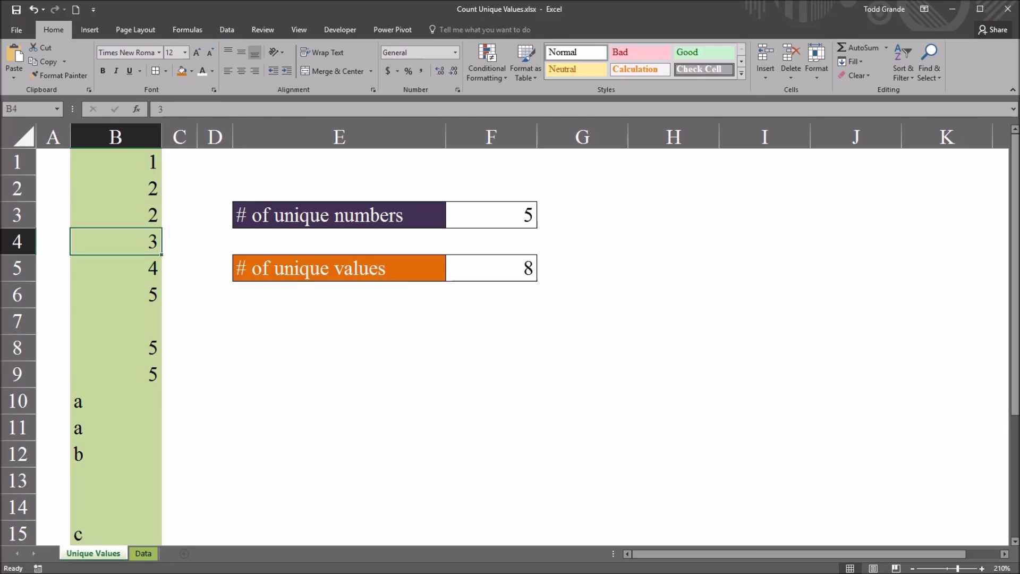
{"action": "key", "text": "Down"}
{"action": "key", "text": "Down"}
{"action": "key", "text": "Down"}
{"action": "key", "text": "Down"}
{"action": "key", "text": "Down"}
{"action": "key", "text": "Down"}
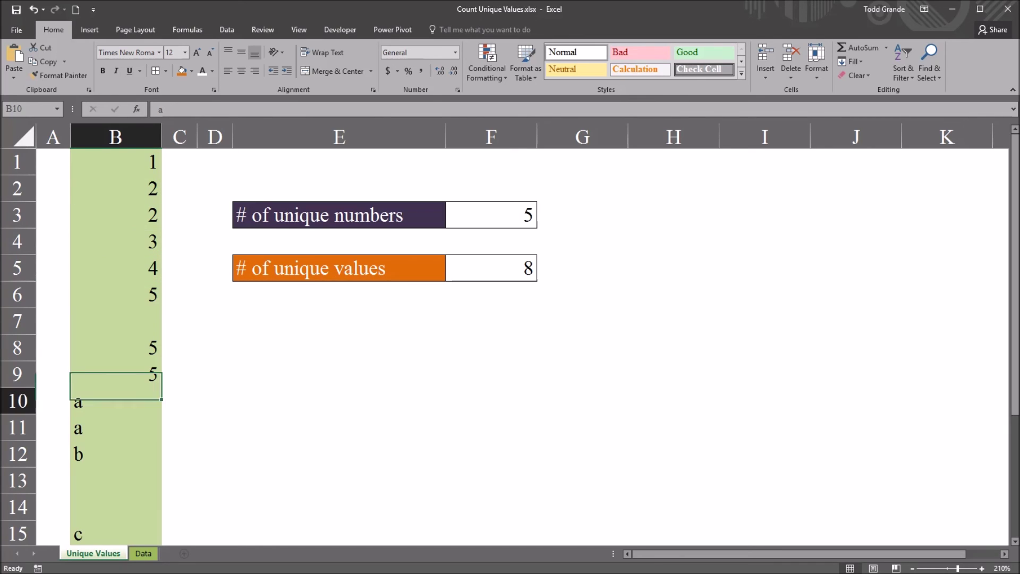
{"action": "key", "text": "Down"}
{"action": "key", "text": "Down"}
{"action": "key", "text": "Down"}
{"action": "key", "text": "Down"}
{"action": "key", "text": "Down"}
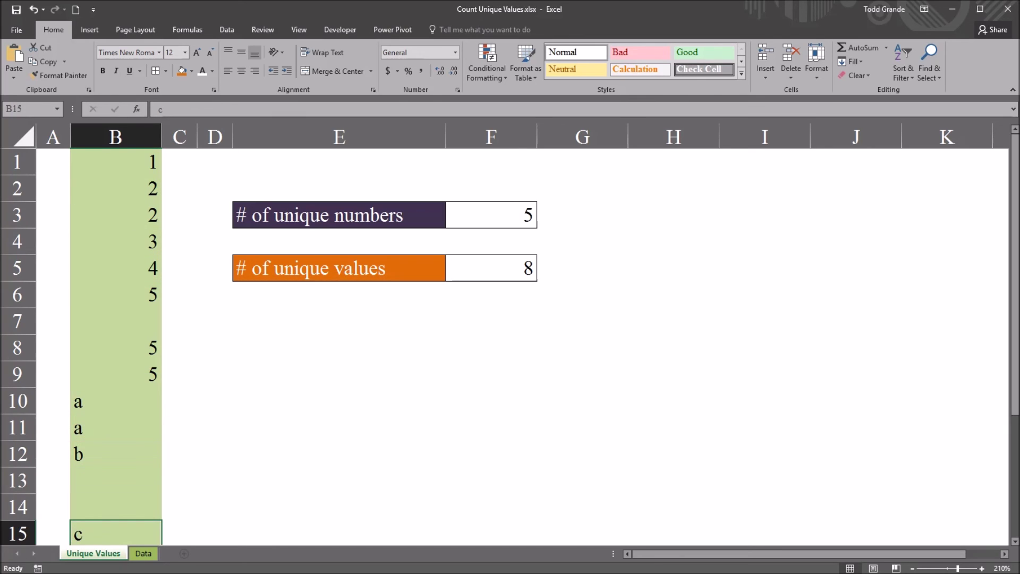
{"action": "left_click", "coordinate": [491, 269]}
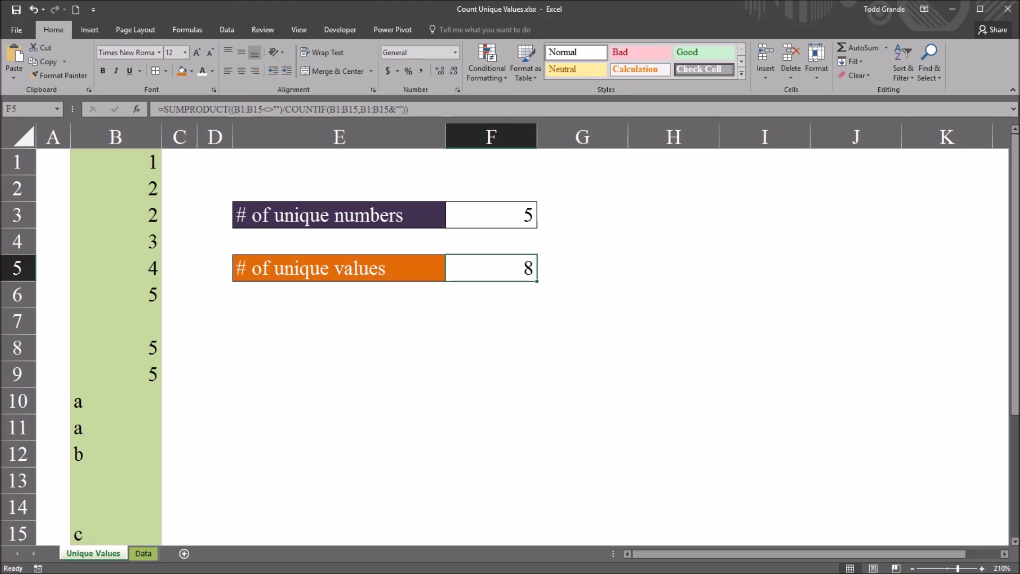
{"action": "left_click", "coordinate": [116, 321]}
{"action": "left_click", "coordinate": [116, 454]}
{"action": "left_click", "coordinate": [116, 480]}
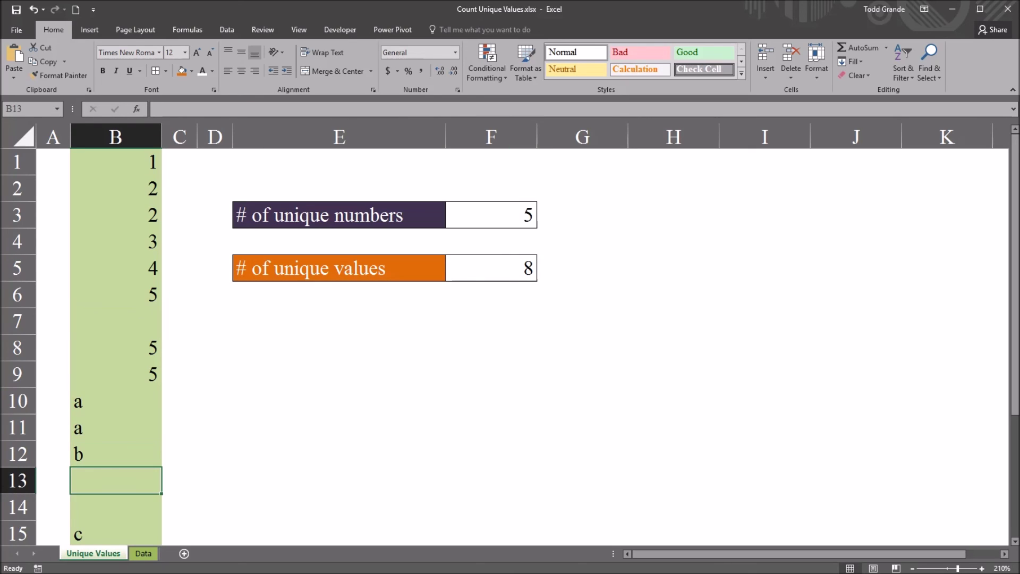
{"action": "left_click", "coordinate": [116, 506]}
{"action": "left_click", "coordinate": [116, 321]}
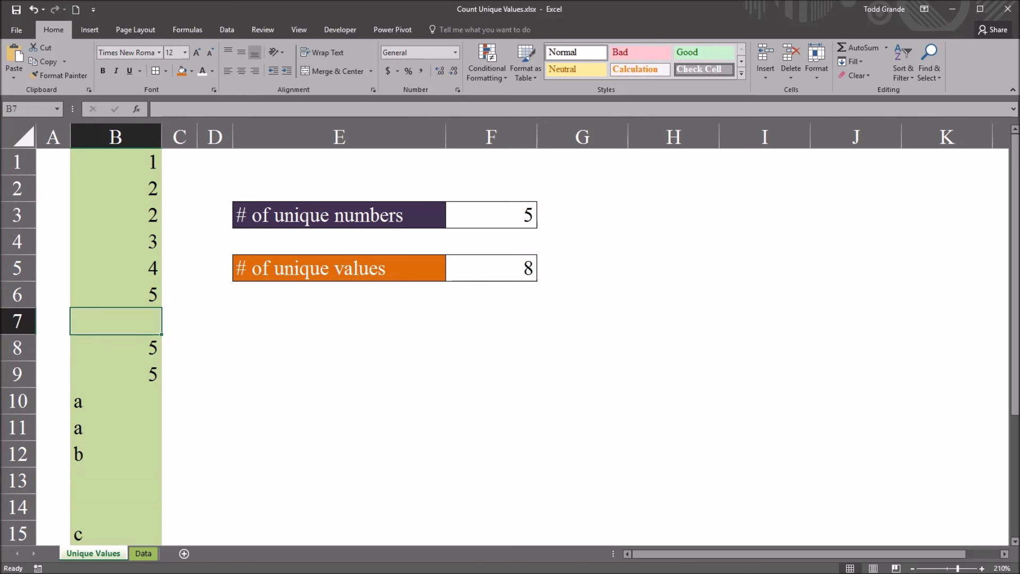
{"action": "left_click", "coordinate": [491, 268]}
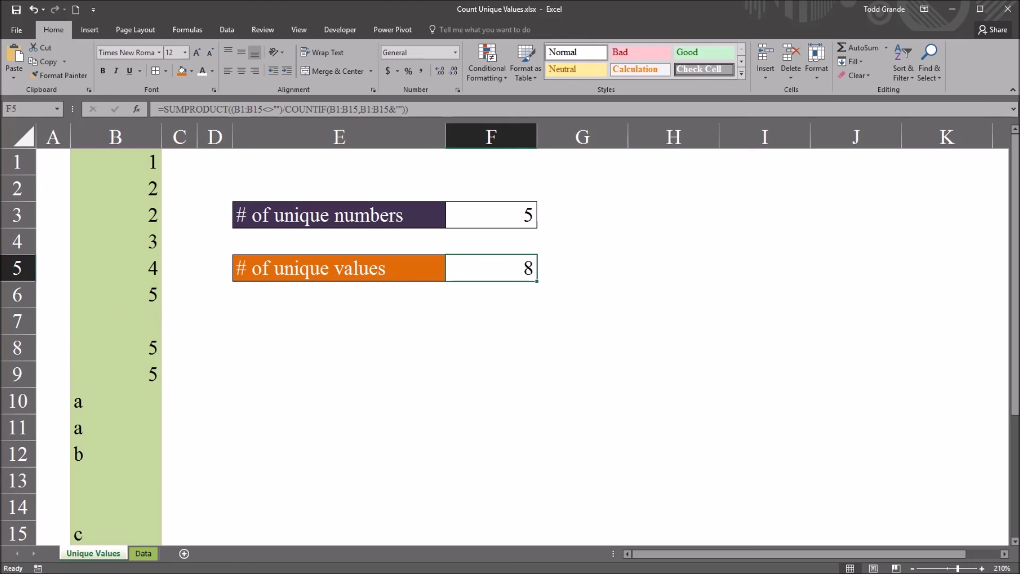
{"action": "left_click", "coordinate": [491, 215]}
{"action": "left_click", "coordinate": [491, 268]}
{"action": "left_click", "coordinate": [491, 214]}
{"action": "left_click", "coordinate": [491, 268]}
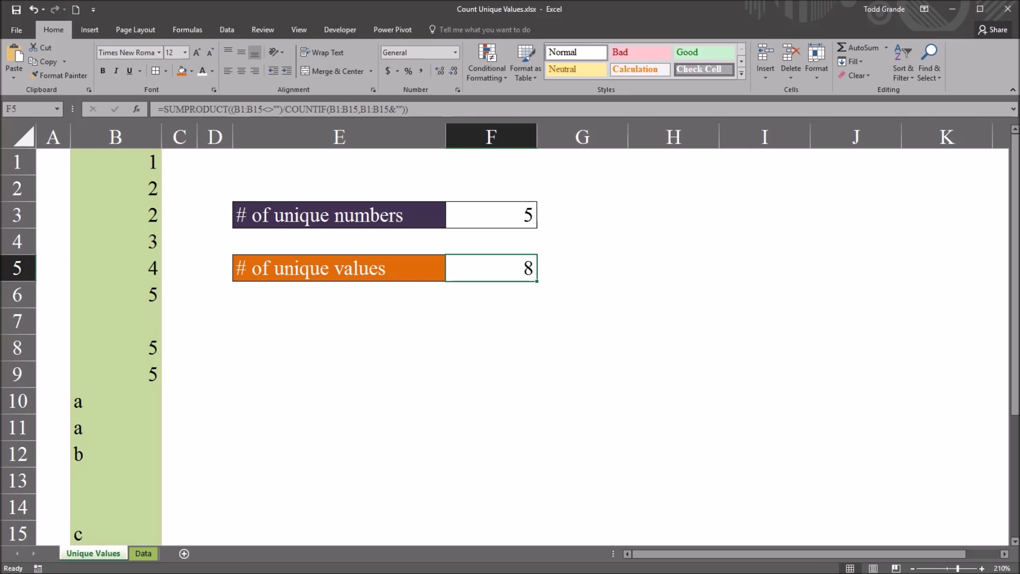